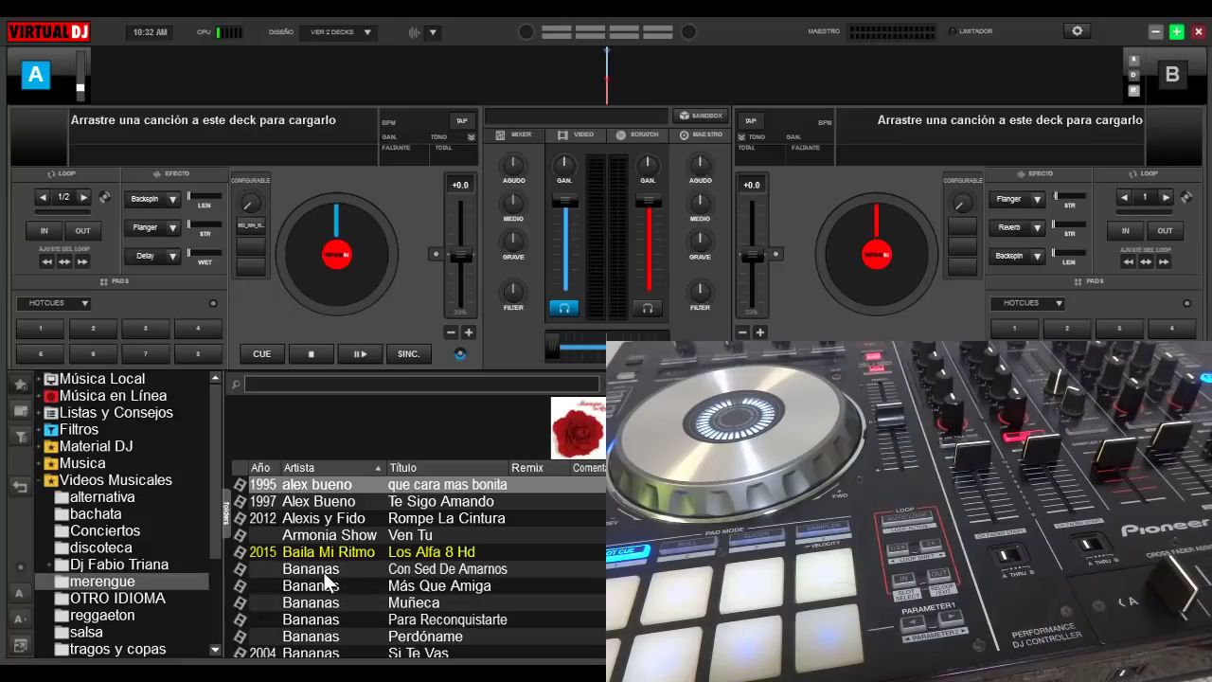
Step: Load the Bananas track Con Sed De Amarnos onto deck B and close the floating video preview
drag(324, 572, 853, 261)
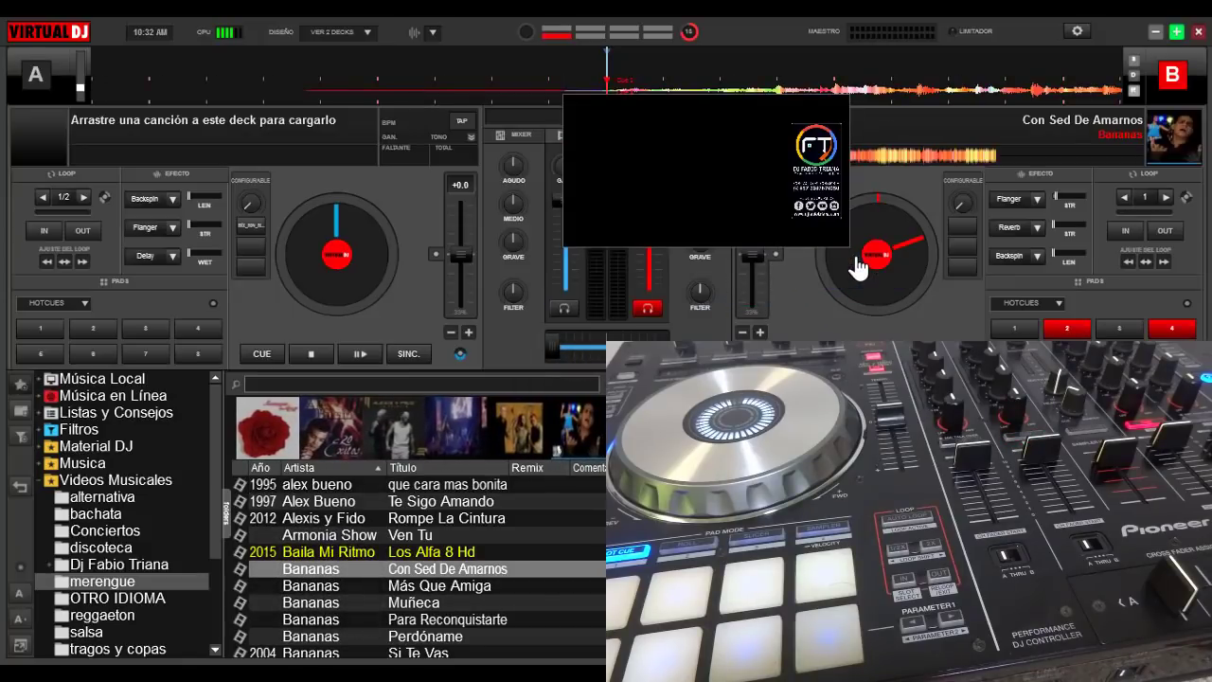
right_click(693, 170)
click(750, 224)
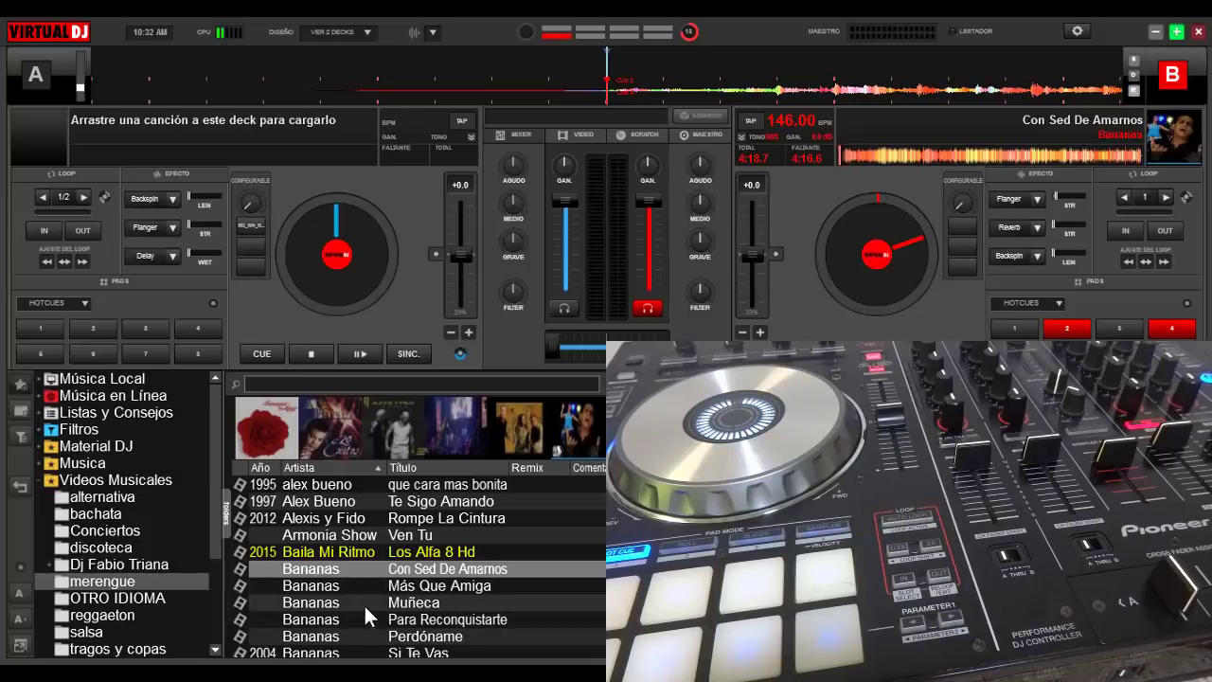
Step: Load the Bananas tracks Muñeca and Si Te Vas, followed by another merengue track, onto deck A one after another
drag(332, 602, 336, 261)
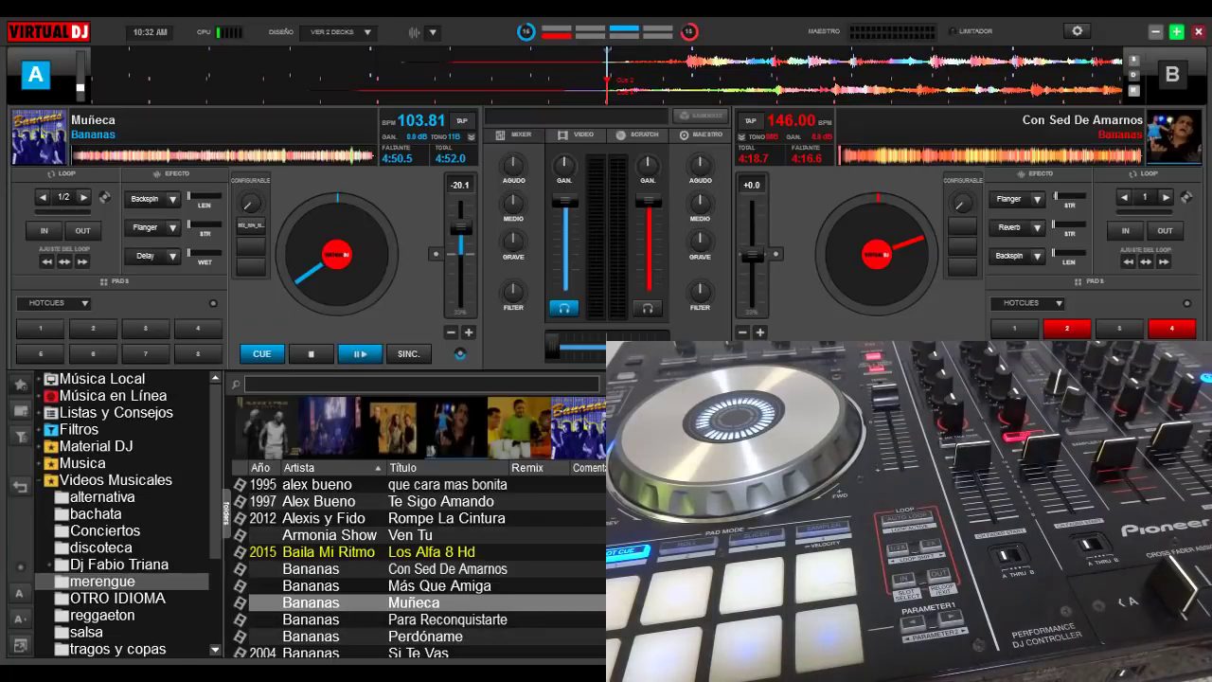
scroll(417, 568, down, 4)
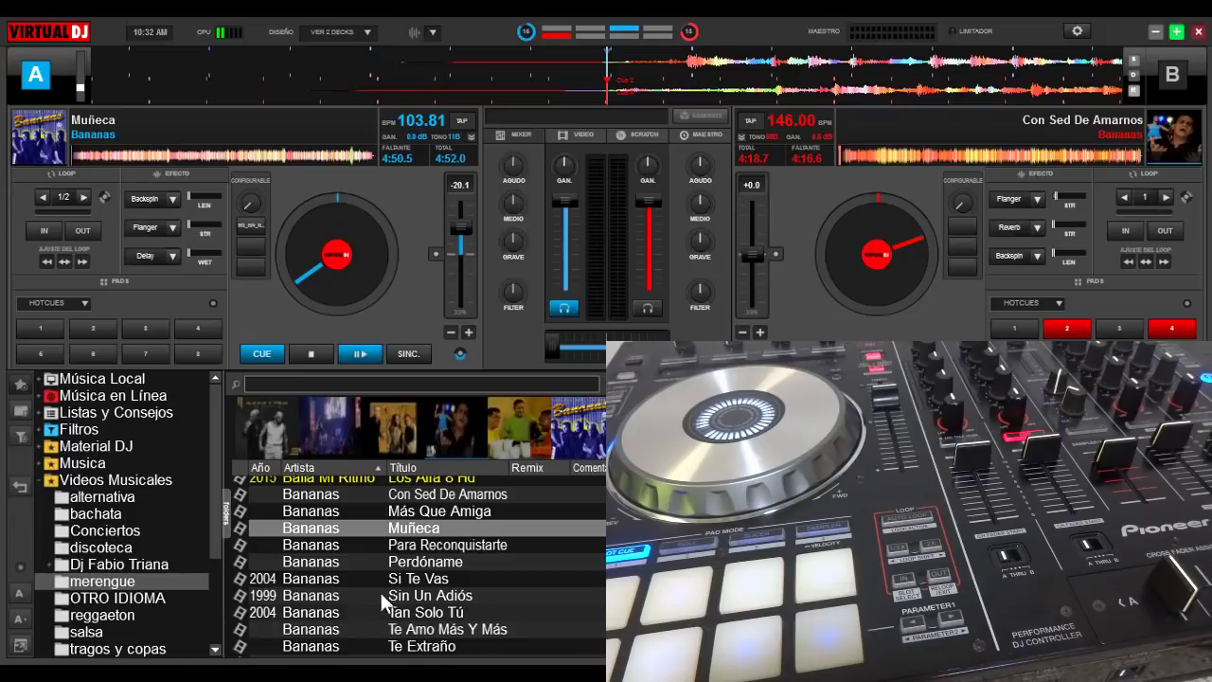
click(310, 578)
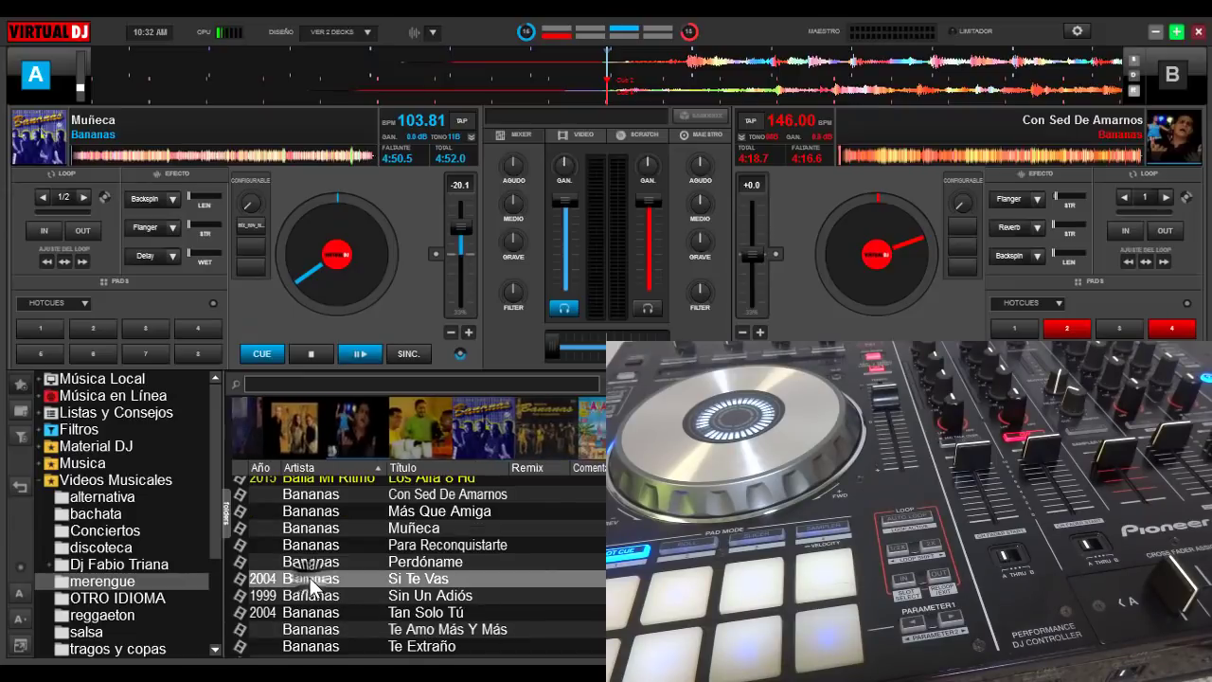
drag(313, 577, 338, 287)
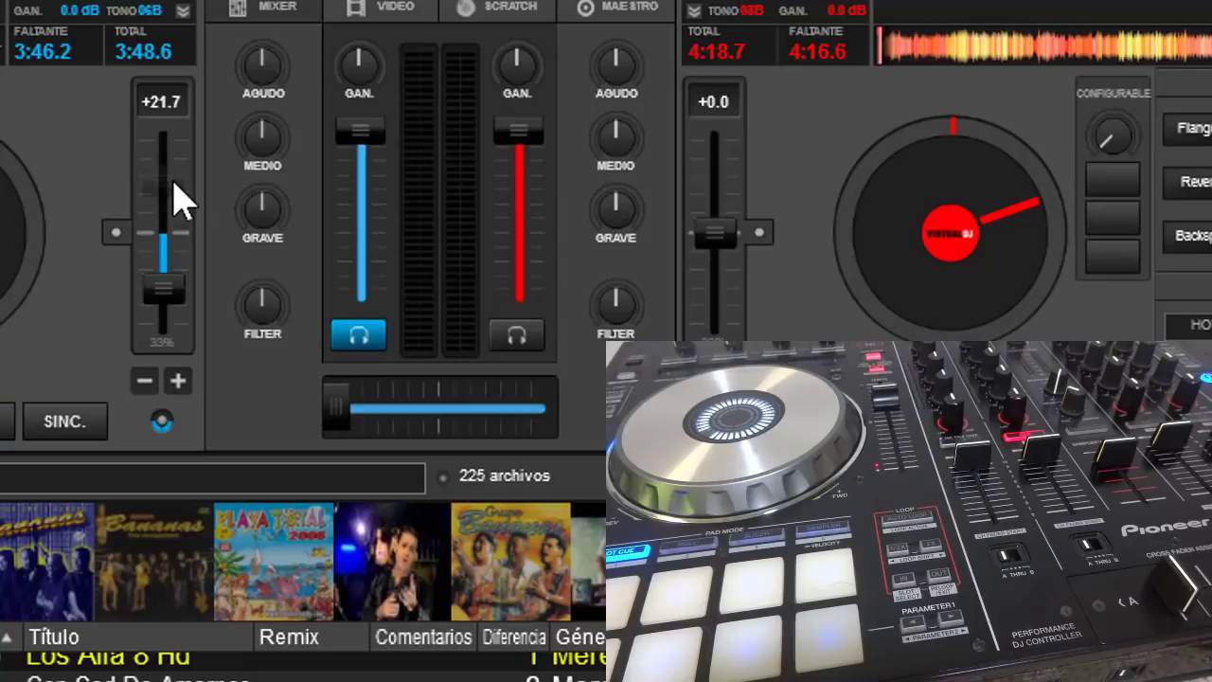
mouse_move(175, 194)
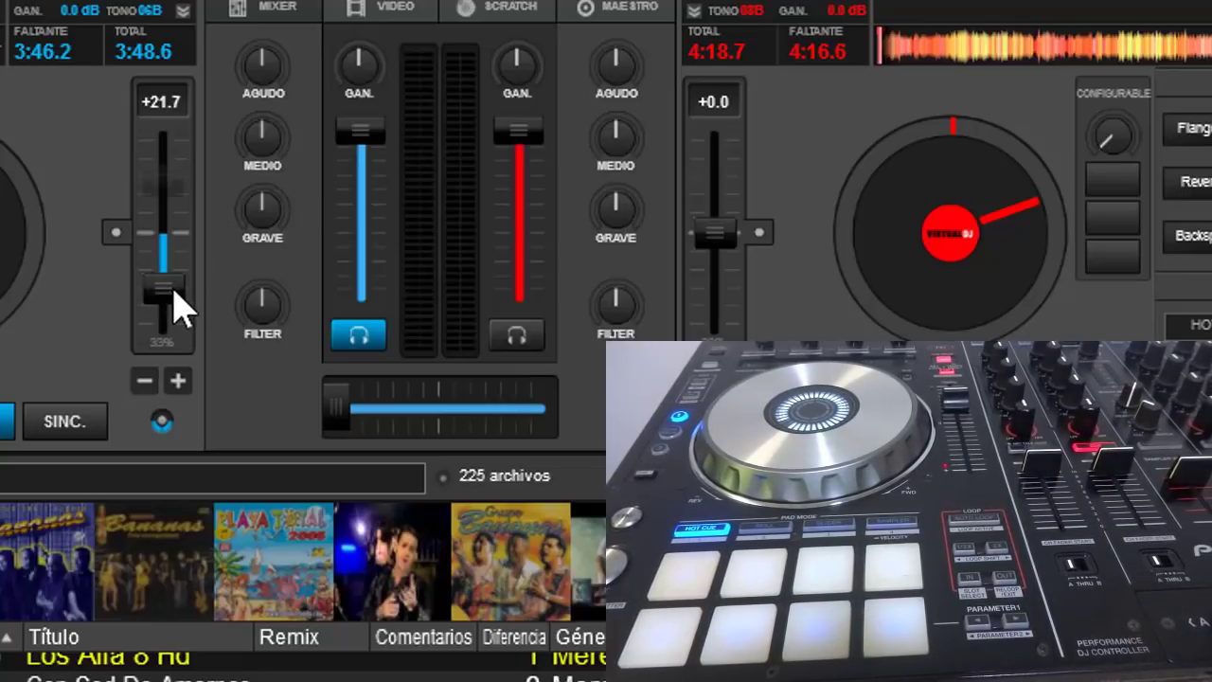
mouse_move(173, 292)
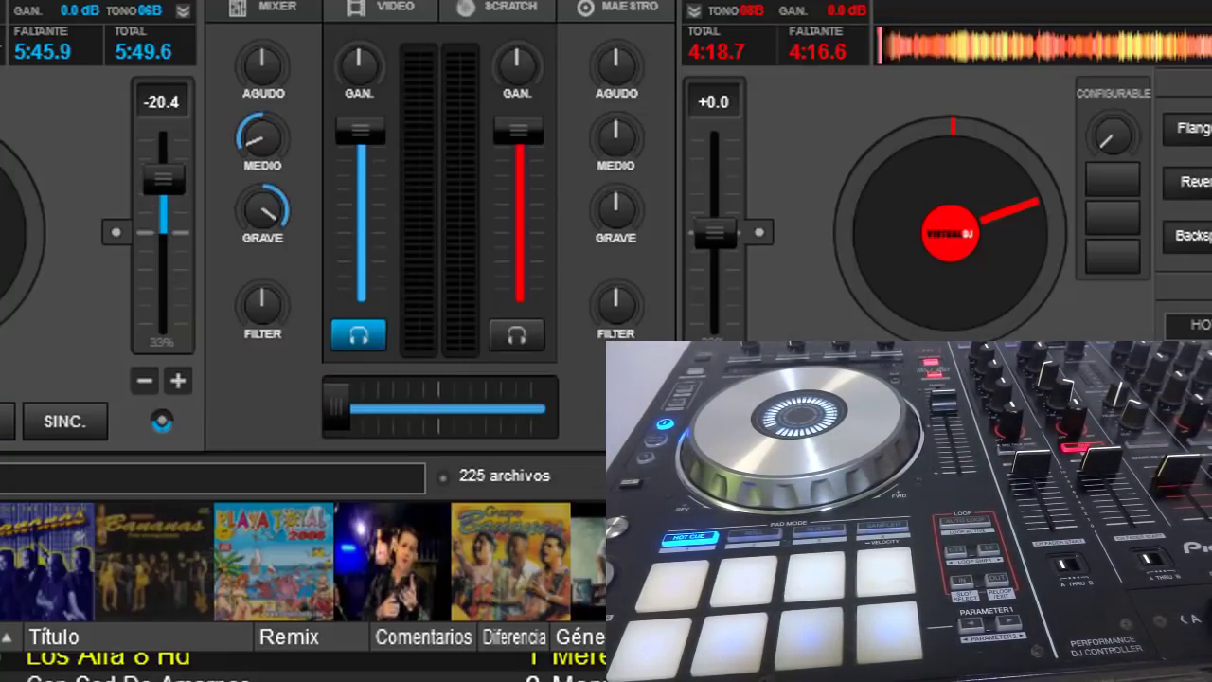
drag(104, 564, 14, 218)
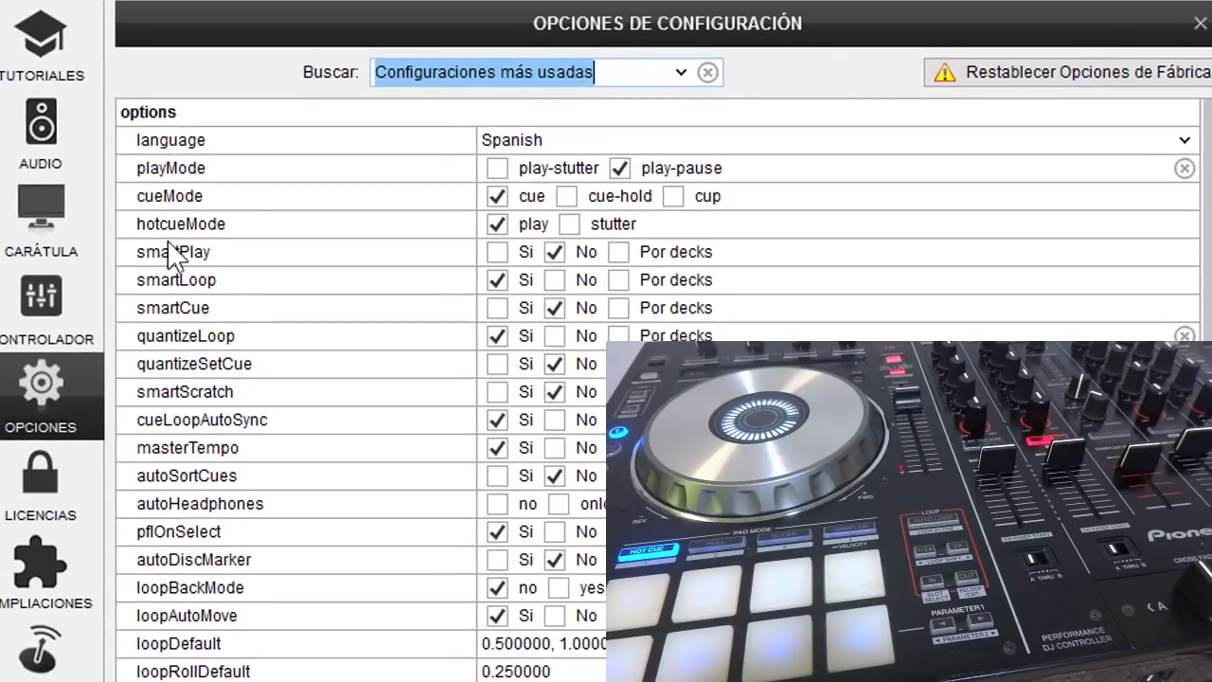
Step: Display the complete list of configuration options and set resetEqOnLoad in the audio section to No
click(681, 73)
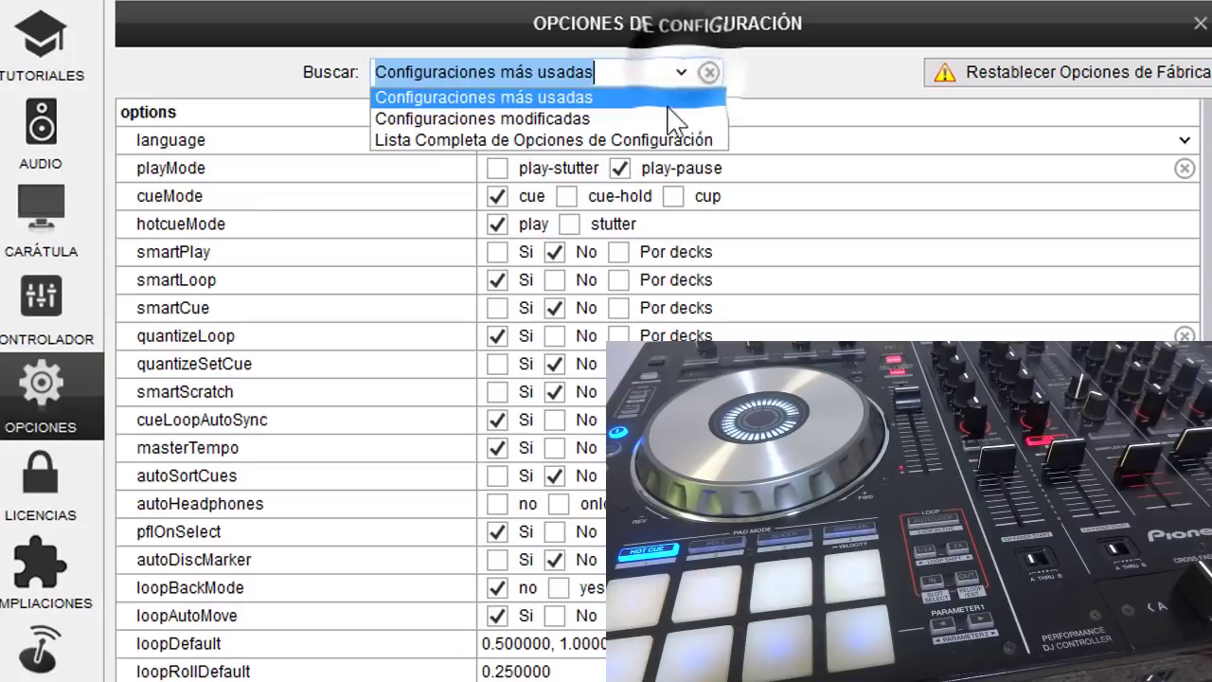
click(660, 138)
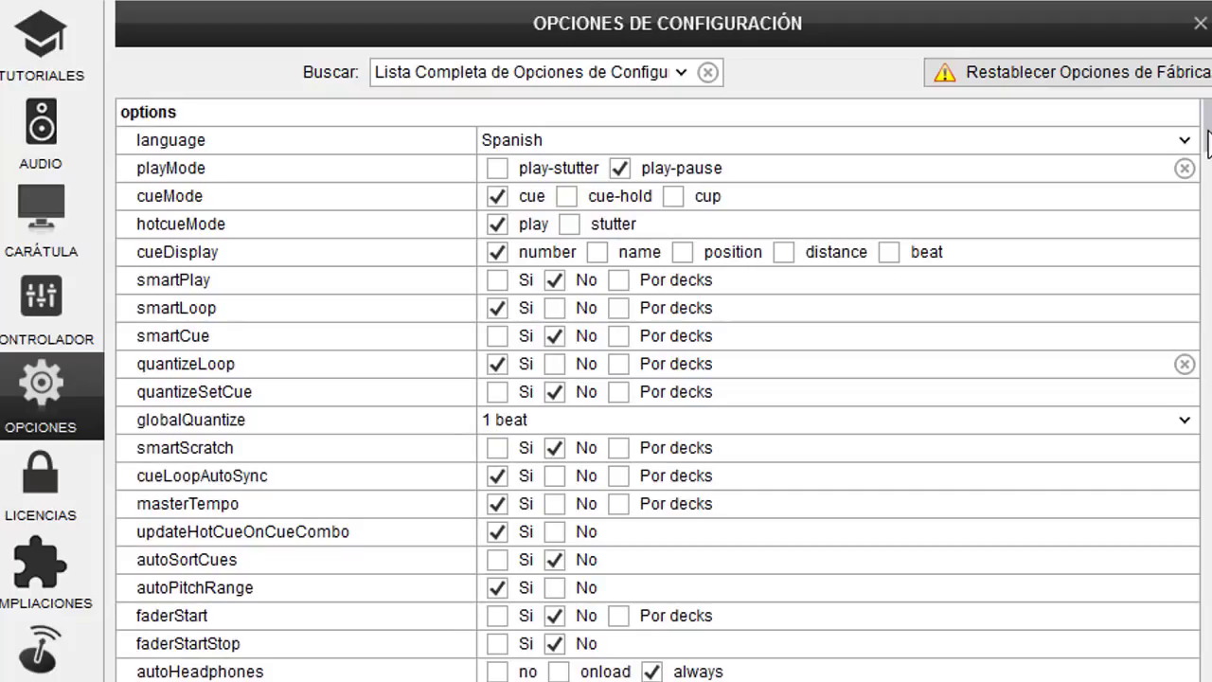
scroll(1204, 133, down, 6)
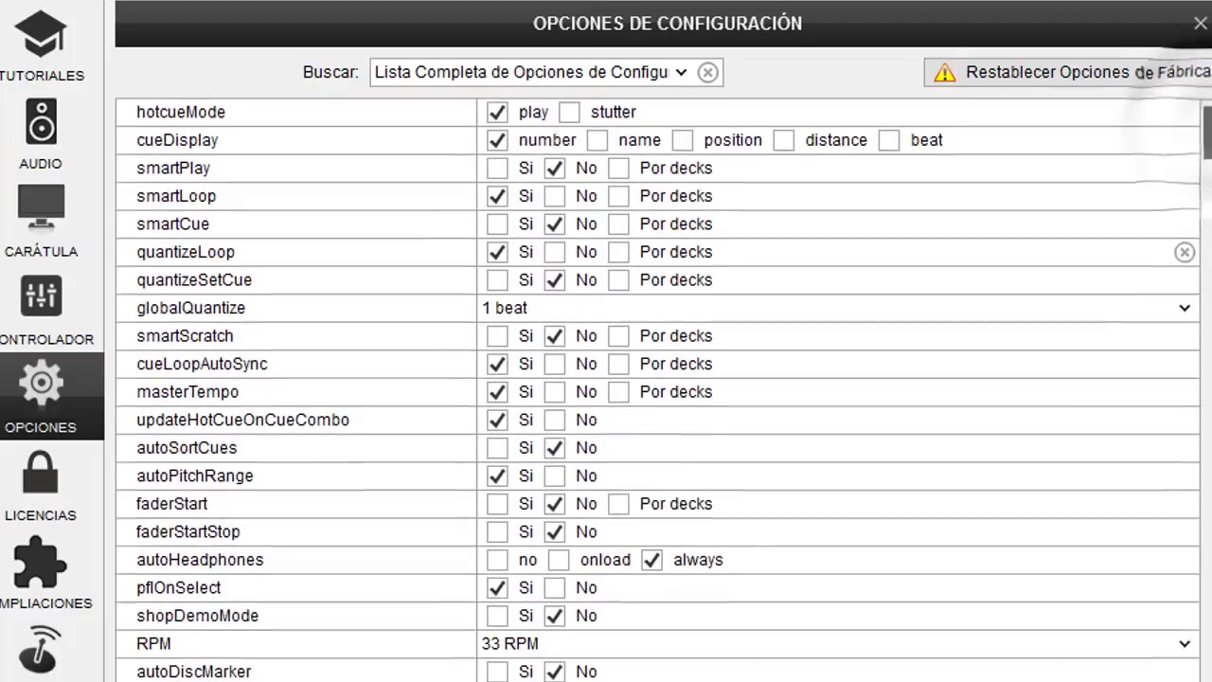
scroll(1207, 156, down, 5)
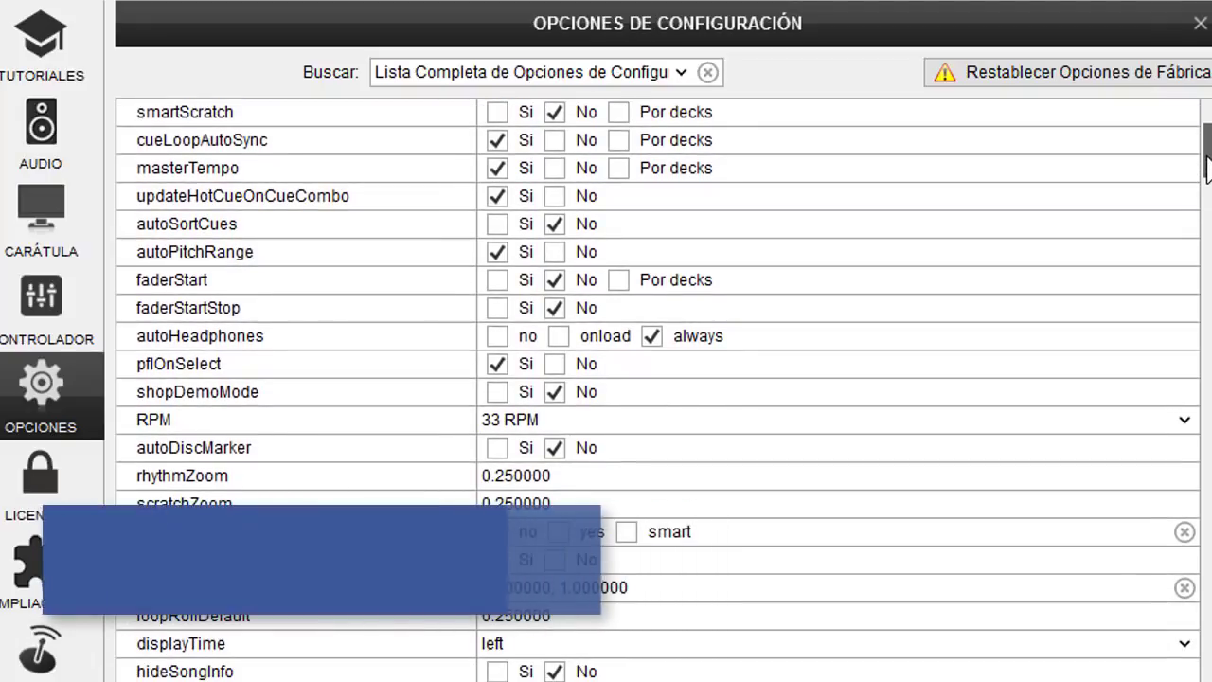
scroll(1207, 168, down, 3)
scroll(1207, 169, down, 6)
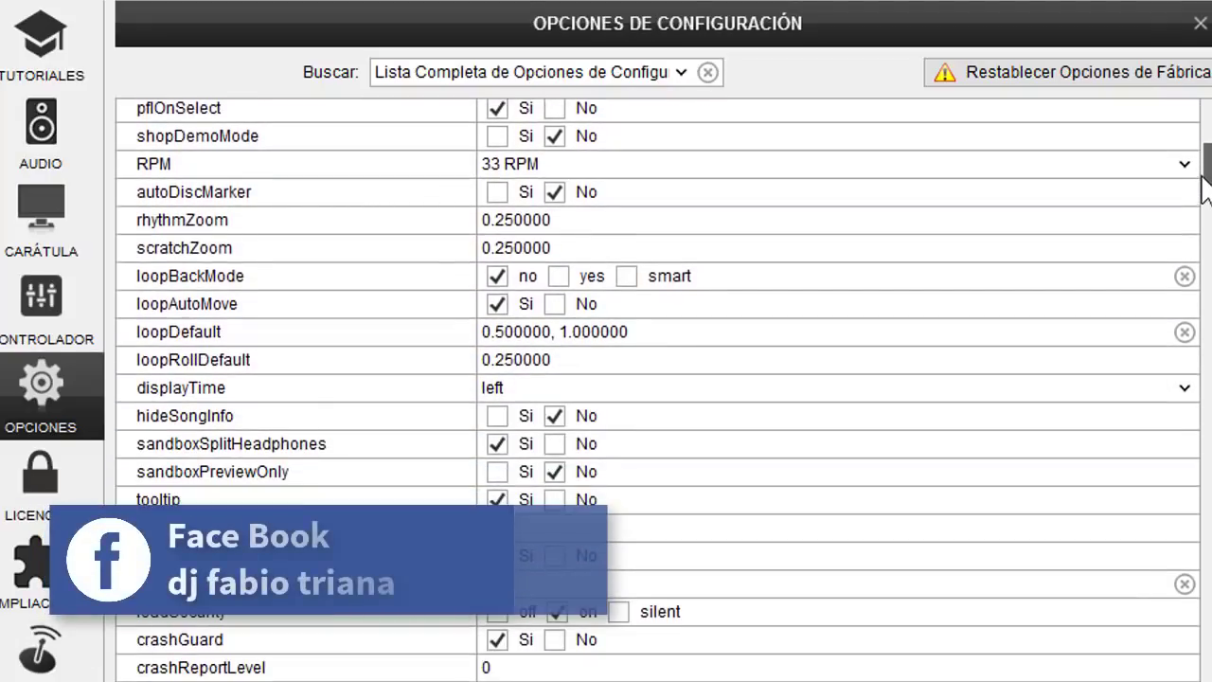
scroll(1208, 168, up, 9)
scroll(1208, 165, up, 2)
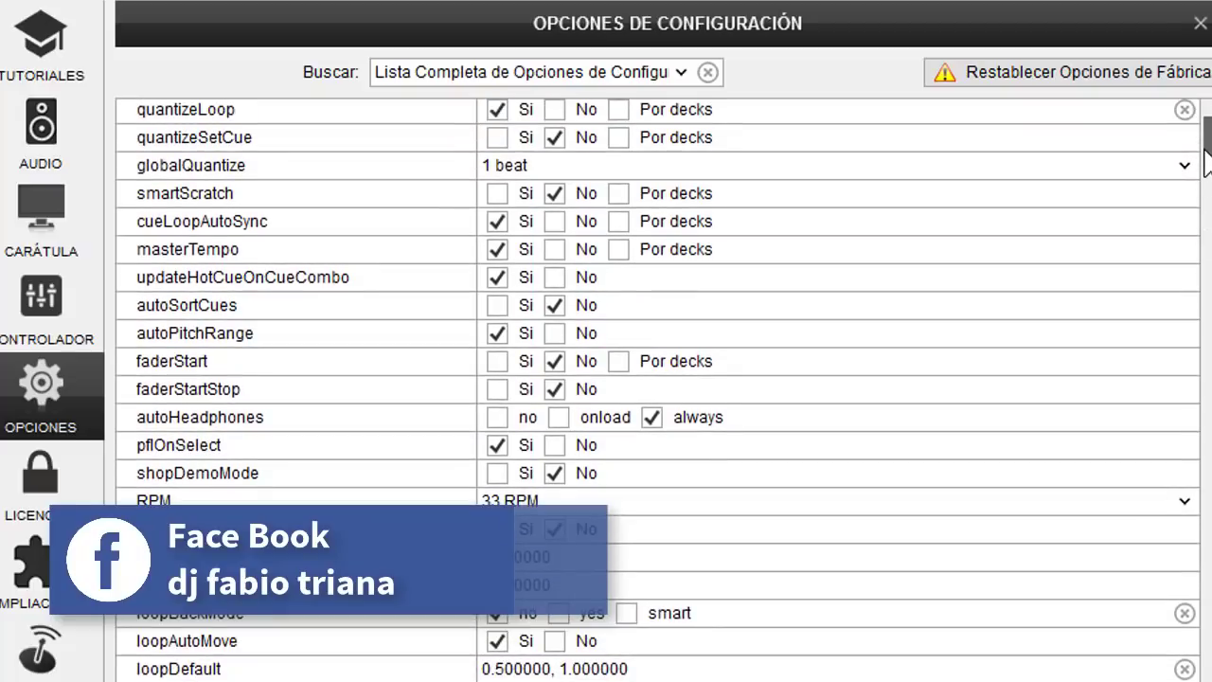
scroll(1207, 162, down, 1)
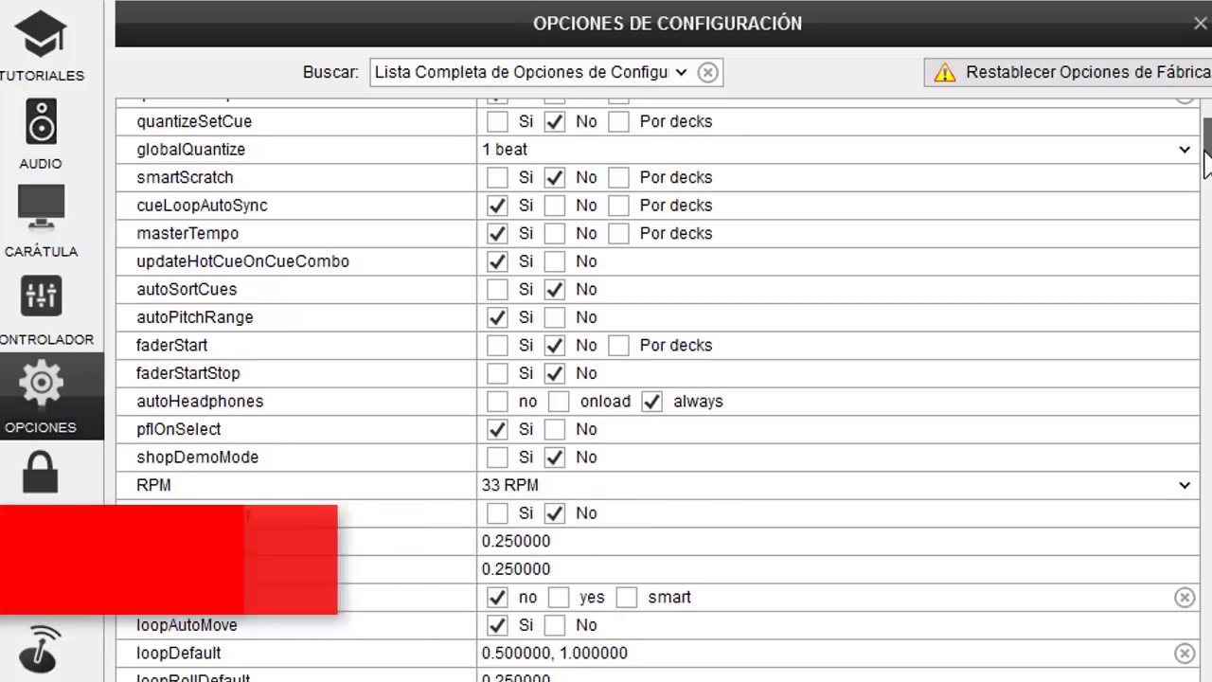
scroll(1208, 166, down, 1)
drag(1208, 163, 1192, 401)
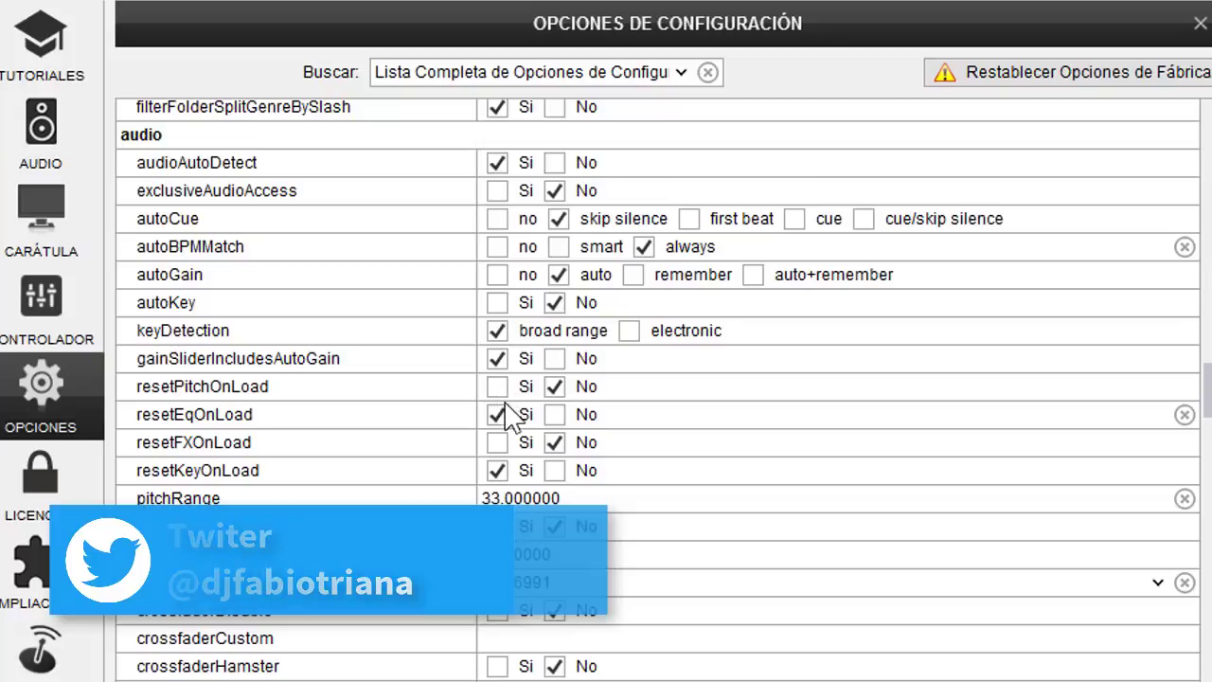
click(555, 415)
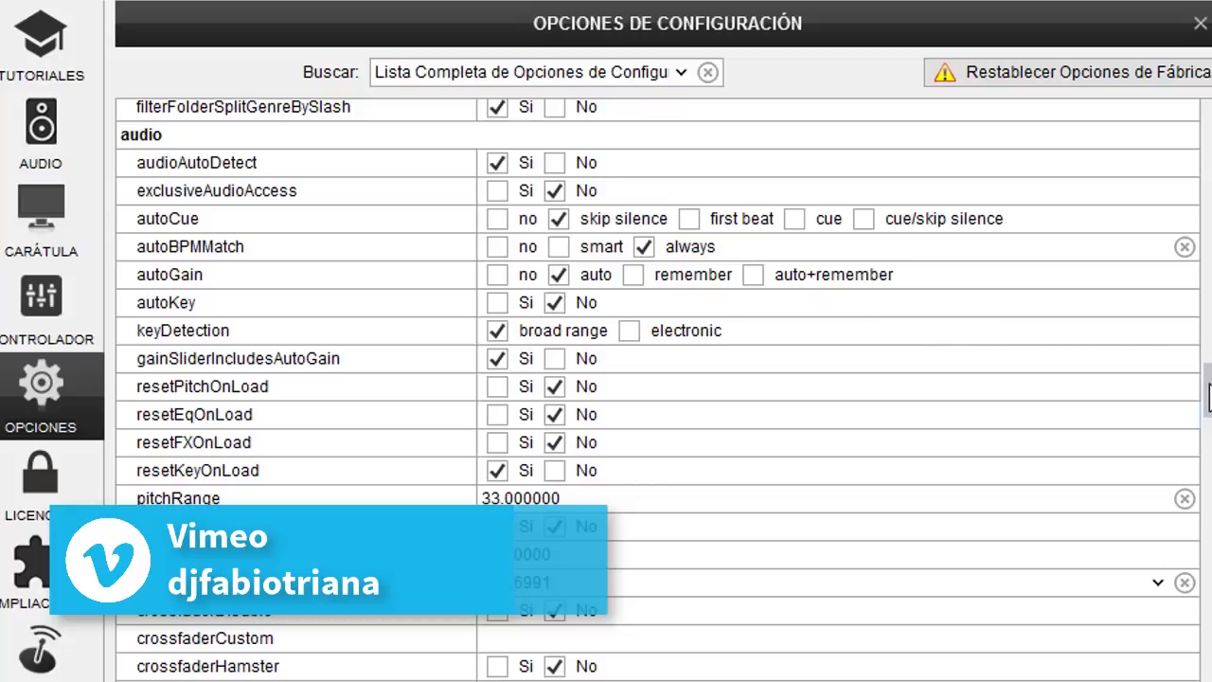
Step: Find the controllers section in the complete option list and examine its controller takeover mode settings
drag(1207, 395, 1207, 641)
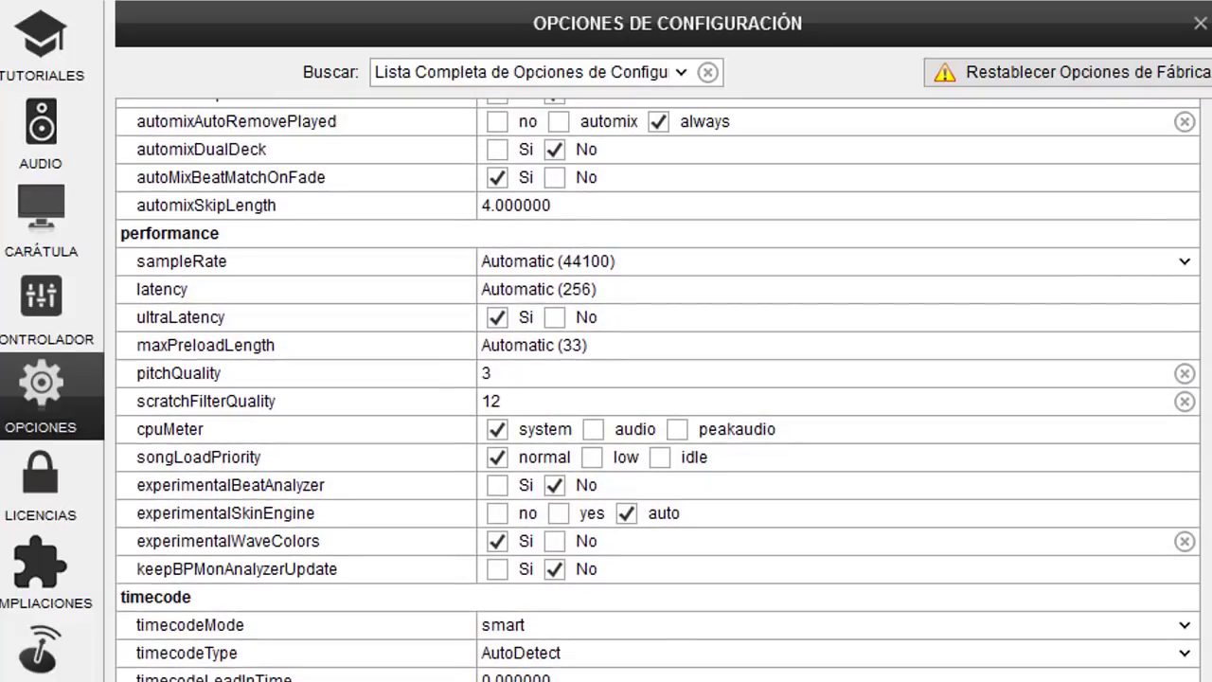
scroll(658, 388, up, 10)
scroll(658, 388, up, 5)
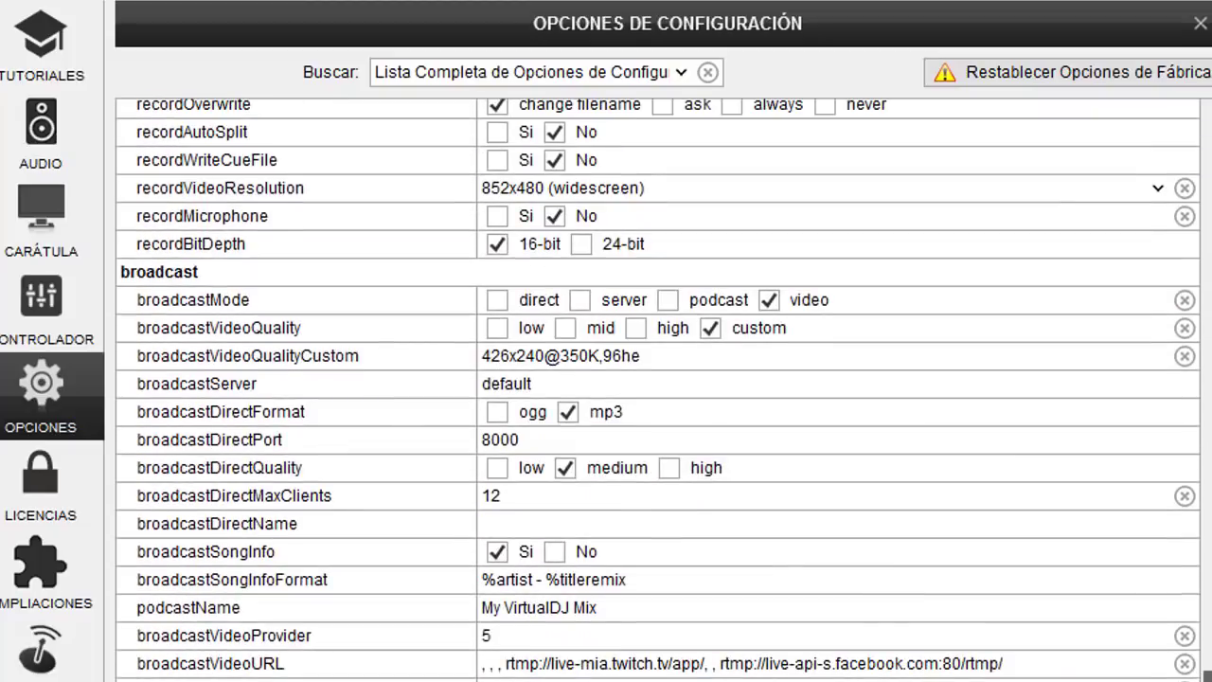
scroll(658, 388, up, 12)
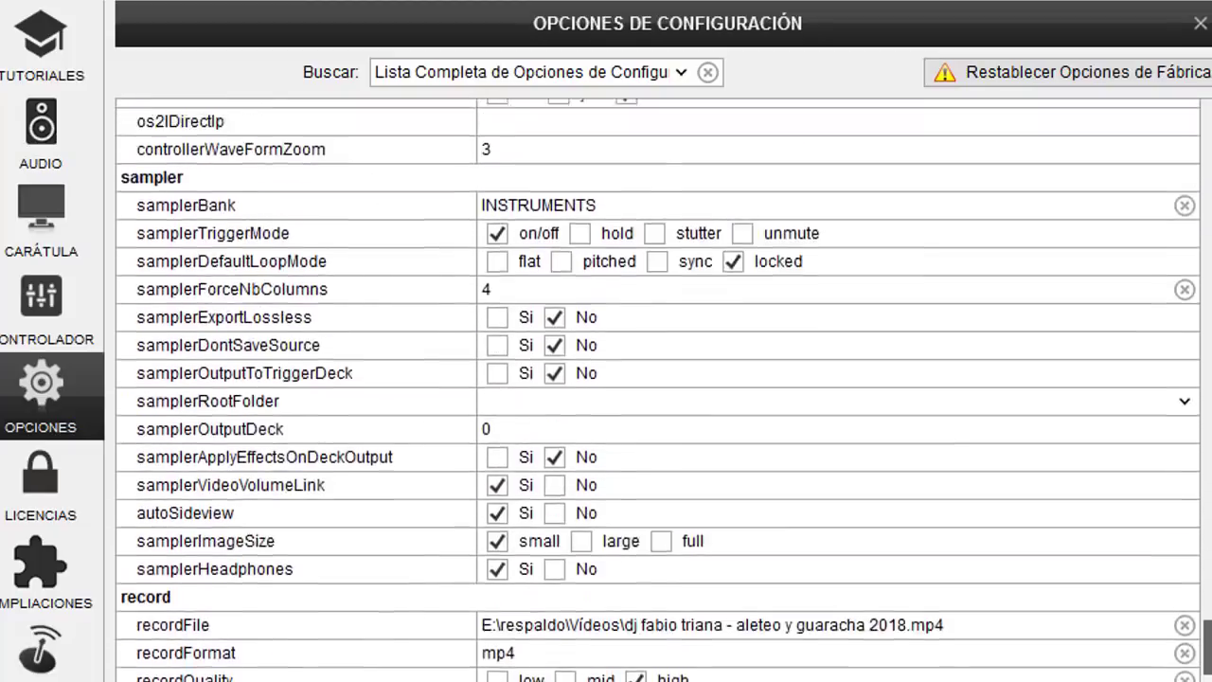
scroll(658, 389, up, 7)
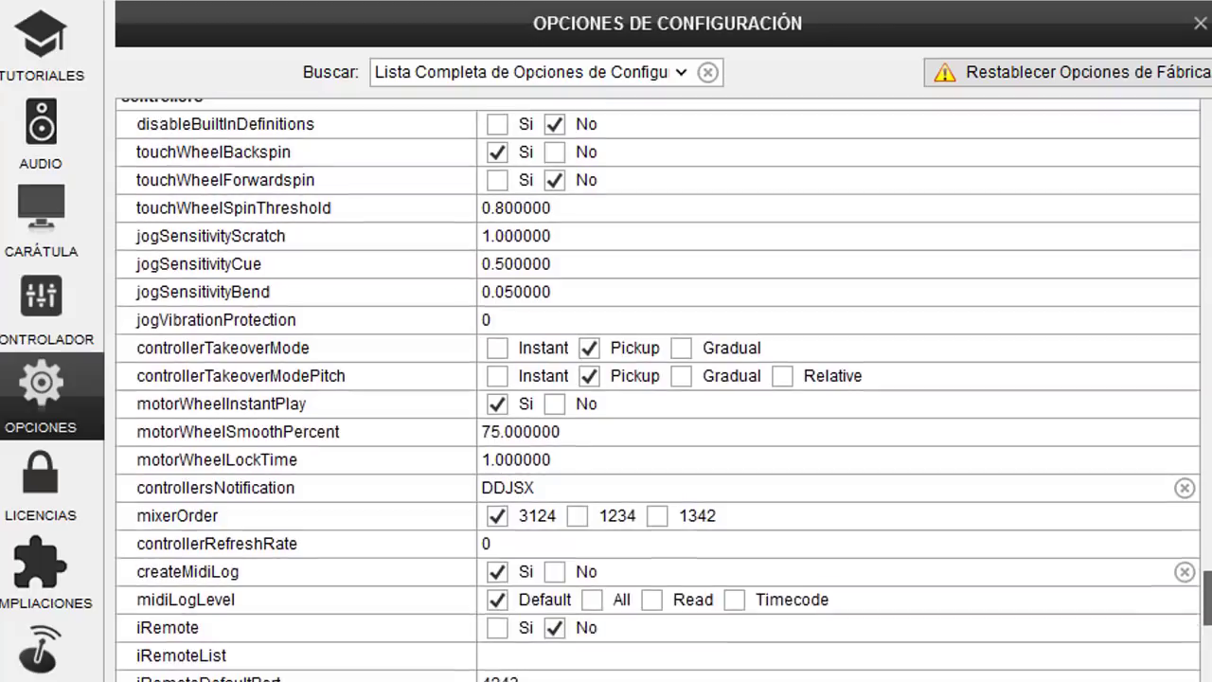
scroll(659, 388, up, 1)
scroll(659, 388, down, 2)
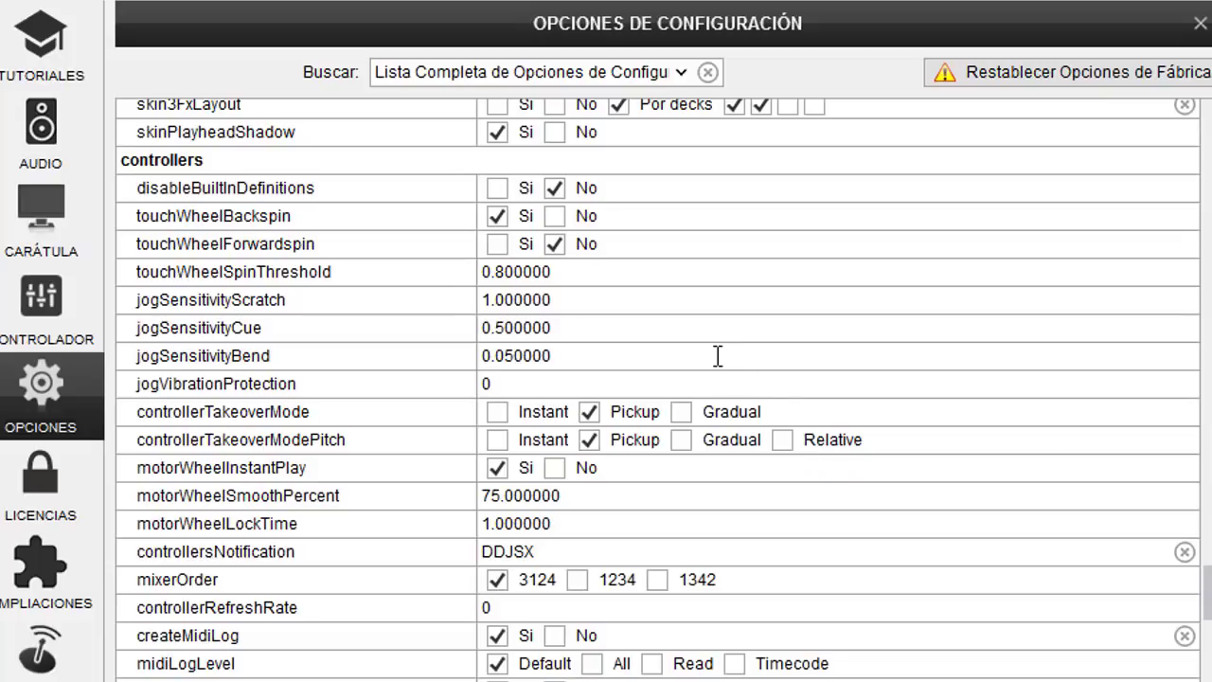
Step: Move the configuration window aside to expose deck A's pitch fader and clear the Pickup choice for controllerTakeoverModePitch
drag(445, 38, 914, 52)
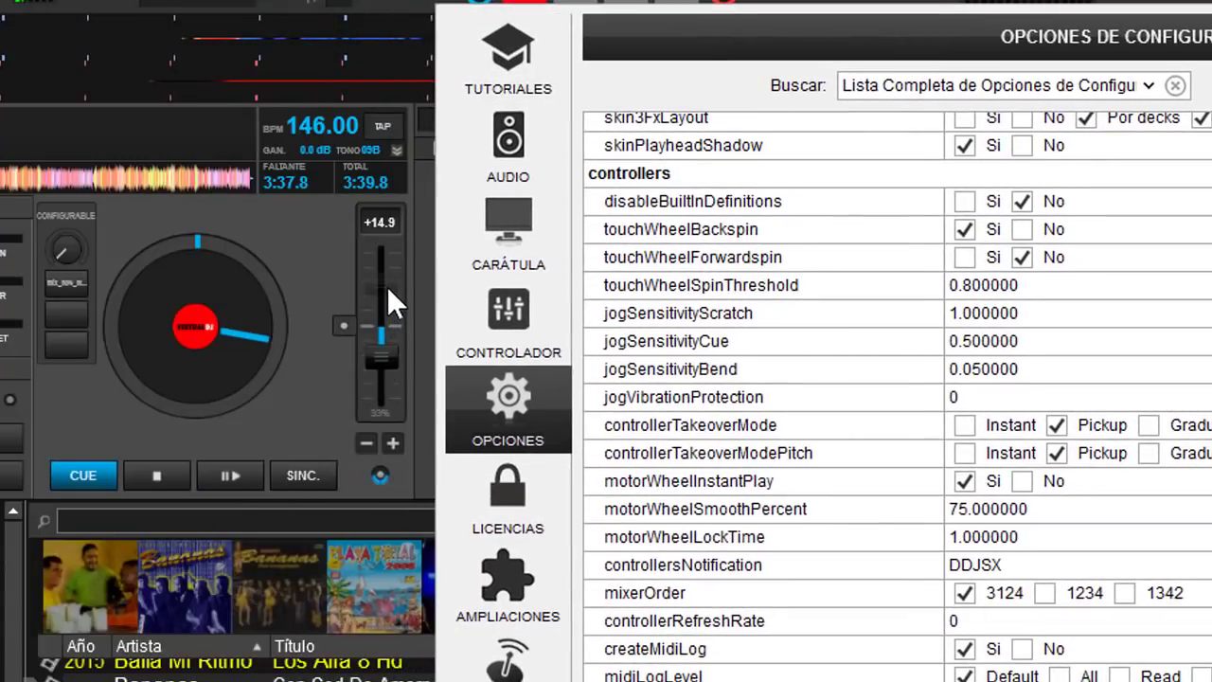
mouse_move(392, 289)
mouse_move(392, 371)
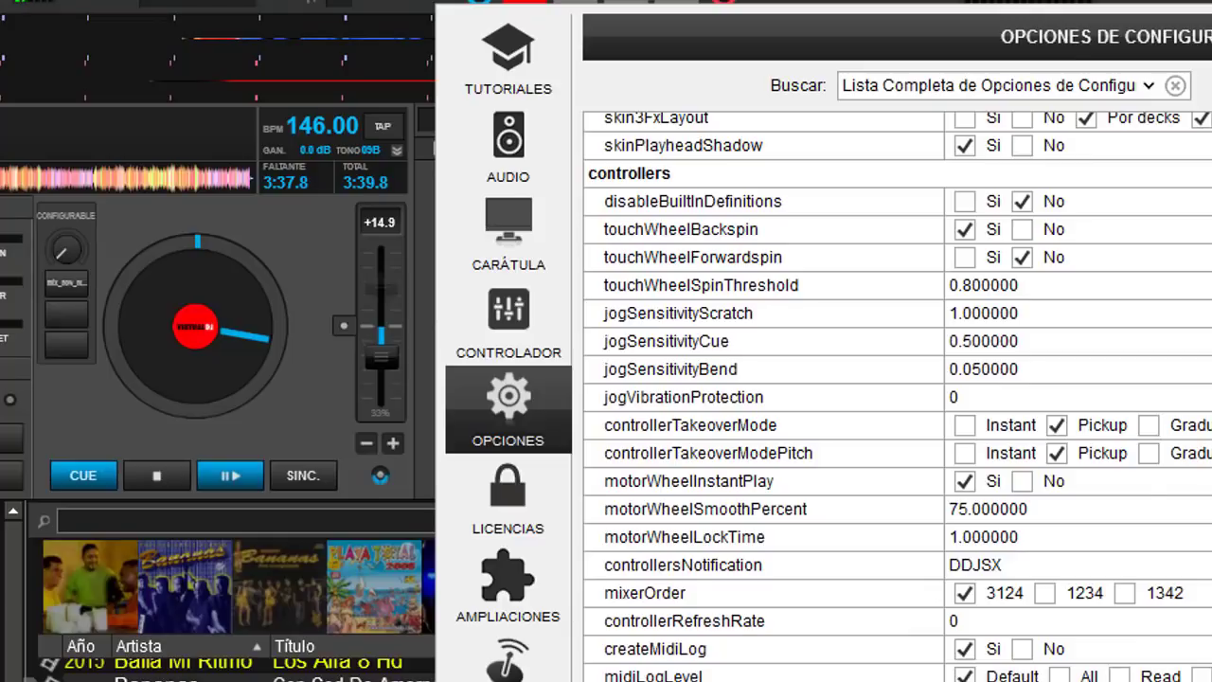
click(1057, 452)
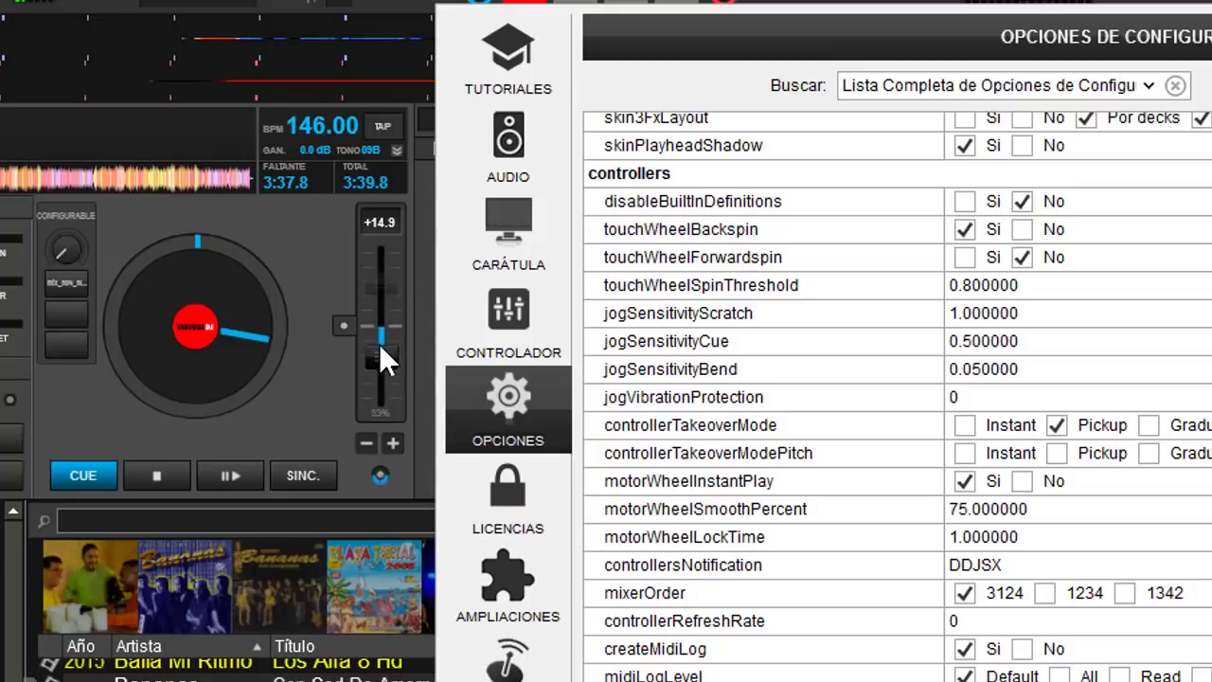
mouse_move(383, 394)
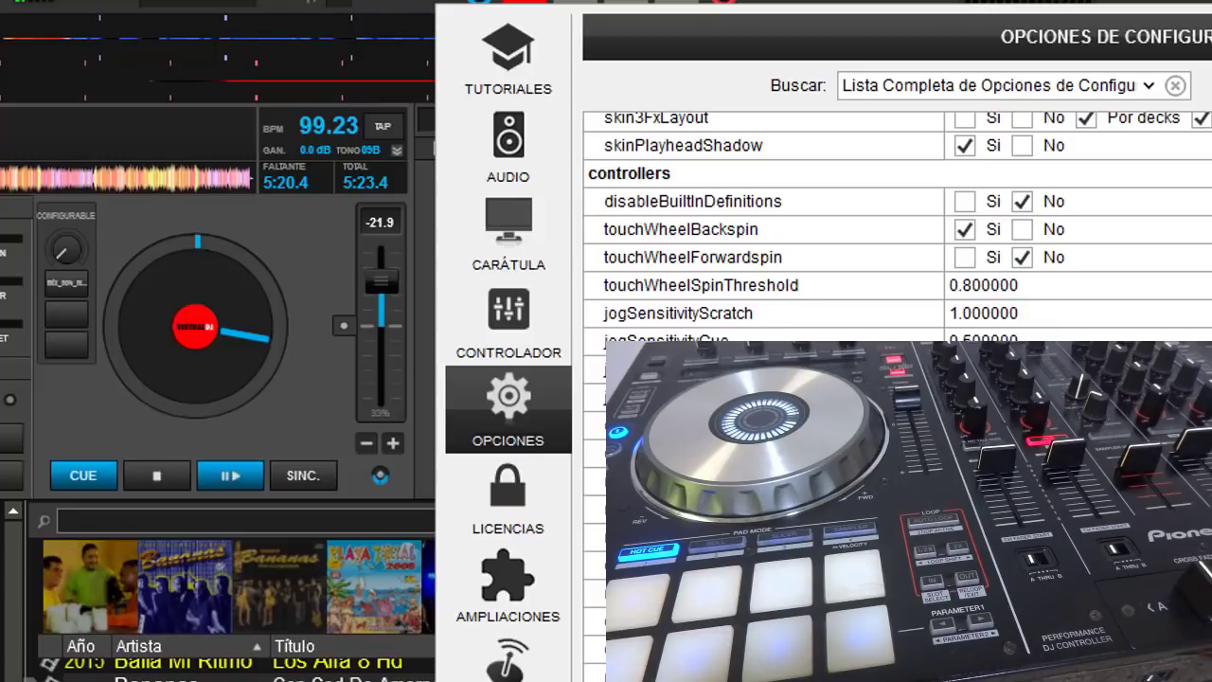
Step: Move the configuration window back over the decks and set controllerTakeoverModePitch to Pickup
drag(1210, 40, 1080, 56)
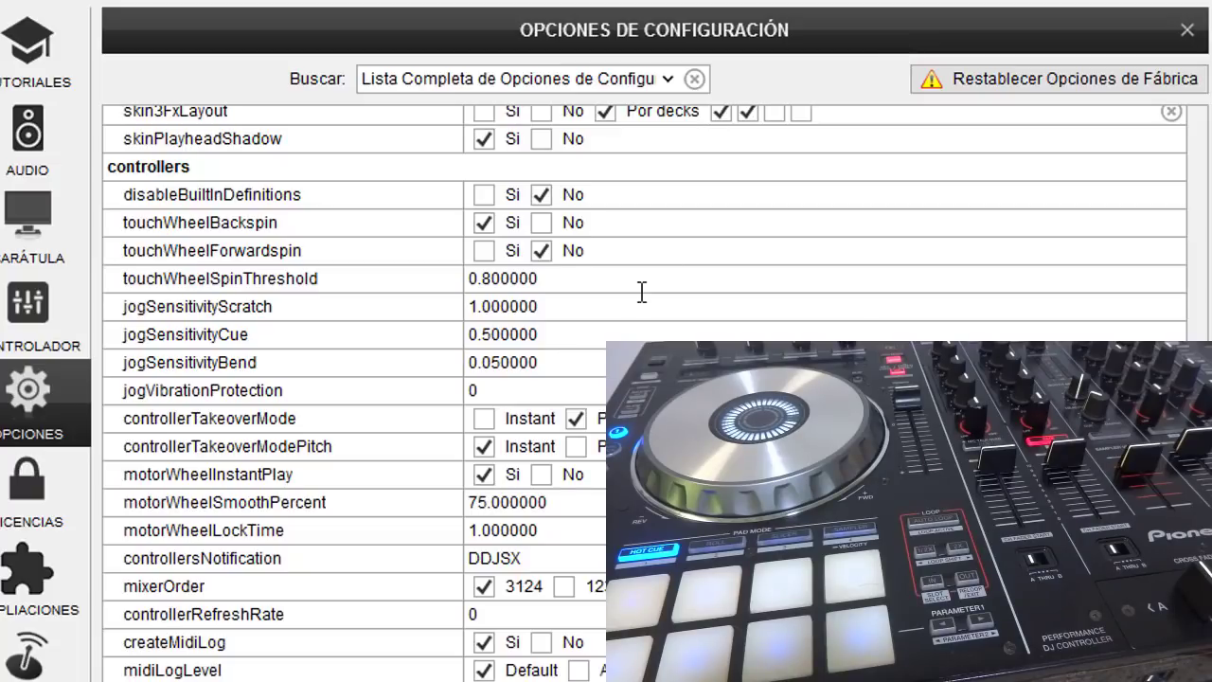
click(575, 453)
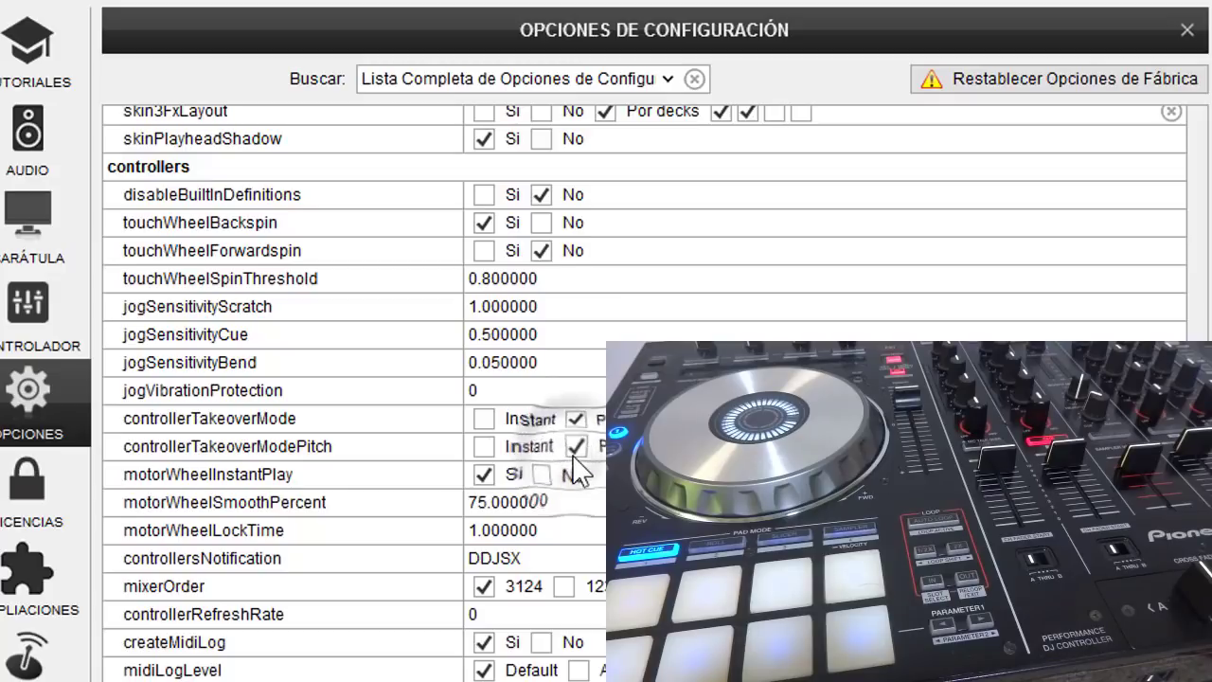